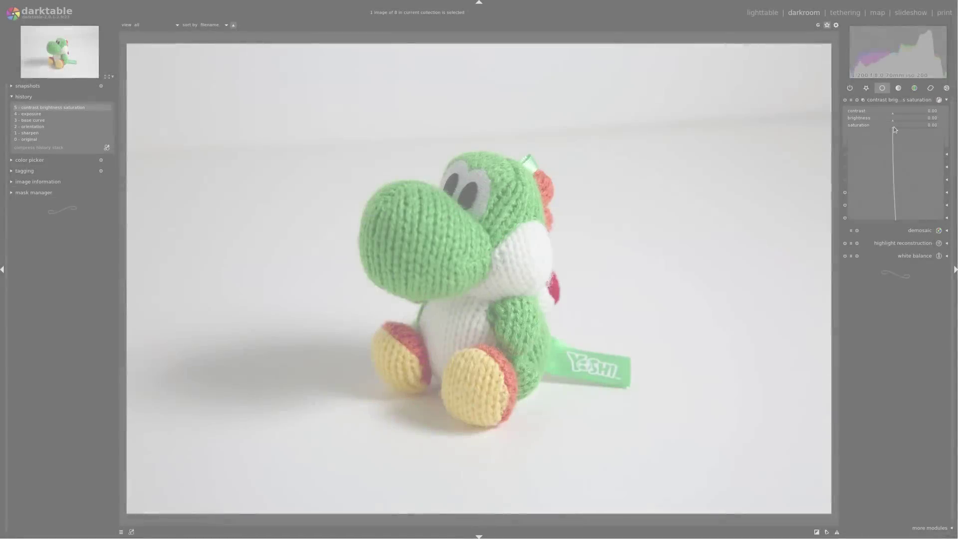
- Enter 0.12 as the Yoshi photo's saturation value
{"action": "type", "text": ".12"}
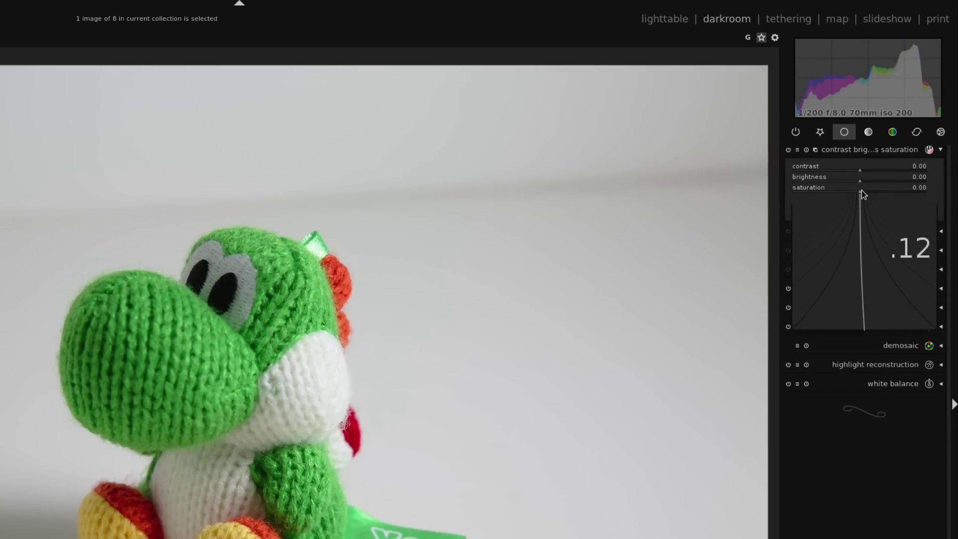
{"action": "key", "text": "Return"}
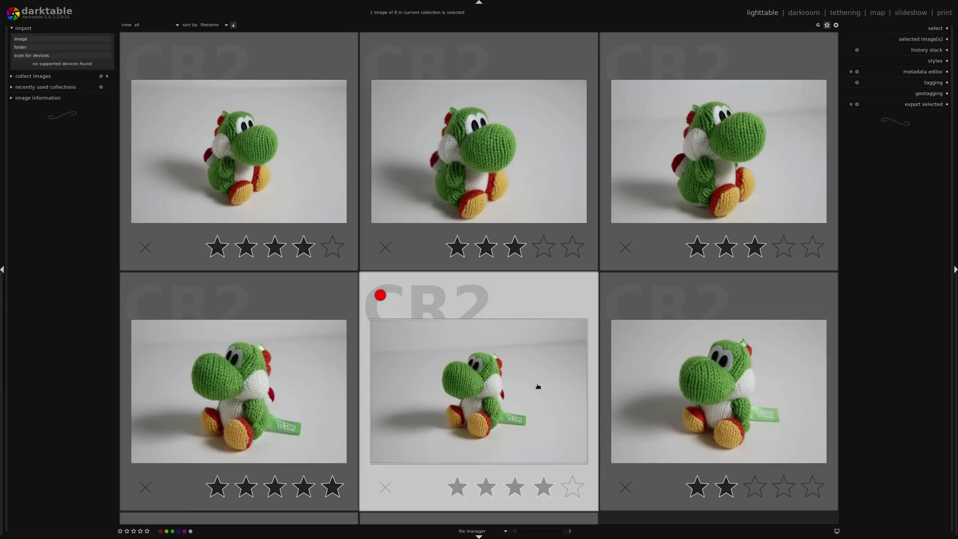
- Open the red-labelled Yoshi photo in darkroom and expand the exposure module from the basic group
{"action": "double_click", "coordinate": [538, 385]}
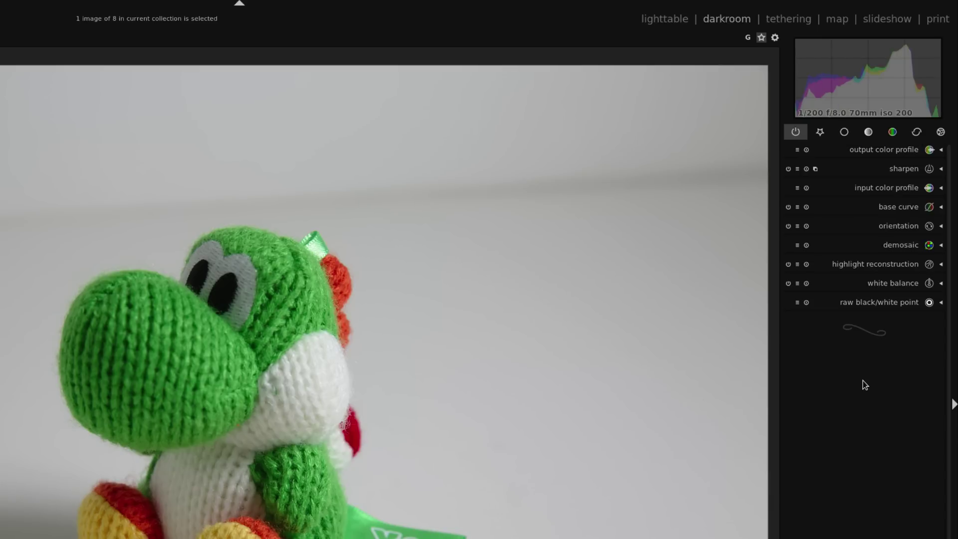
{"action": "left_click", "coordinate": [846, 136]}
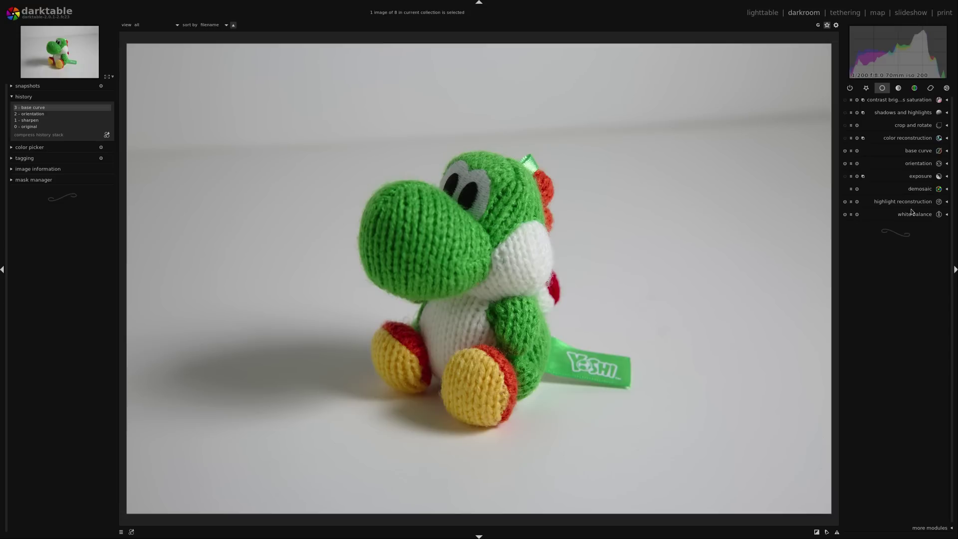
{"action": "left_click", "coordinate": [913, 178]}
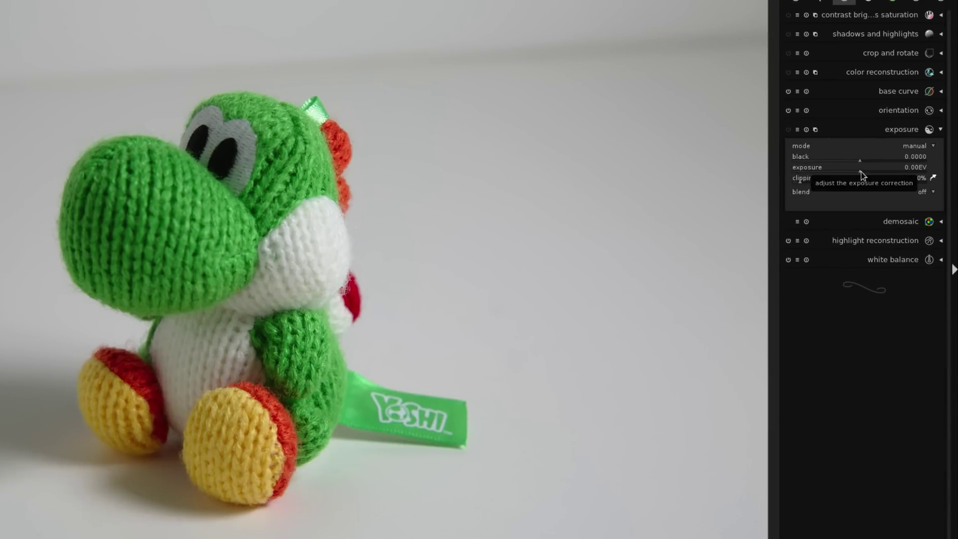
- Try +0.52 EV and -0.70 EV exposure, then reset exposure to 0 EV
{"action": "left_click_drag", "start_coordinate": [861, 173], "coordinate": [872, 172]}
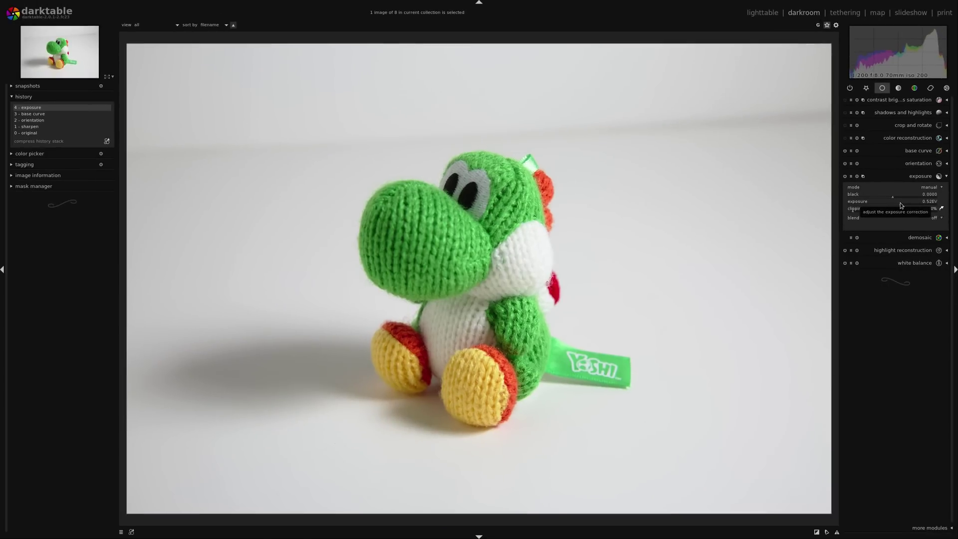
{"action": "left_click_drag", "start_coordinate": [901, 206], "coordinate": [882, 214]}
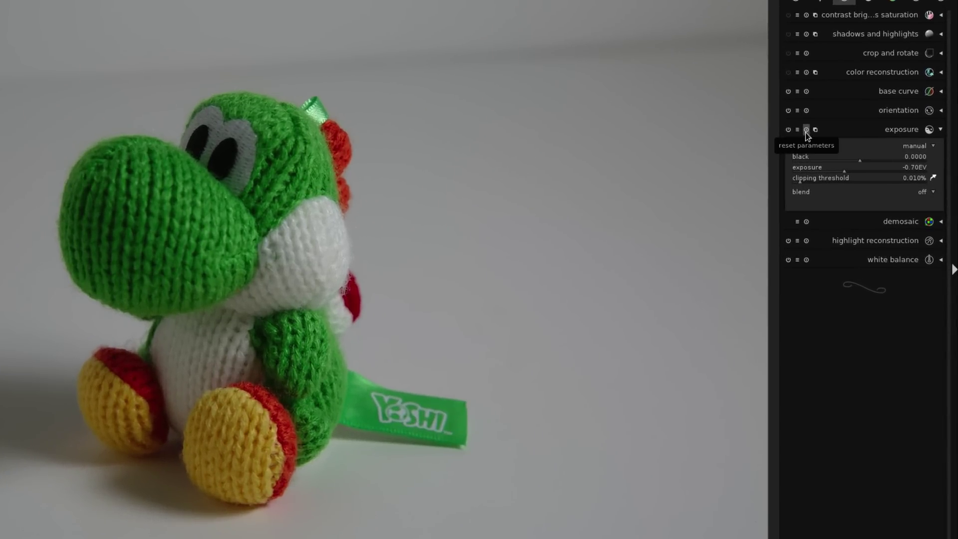
{"action": "left_click", "coordinate": [805, 130]}
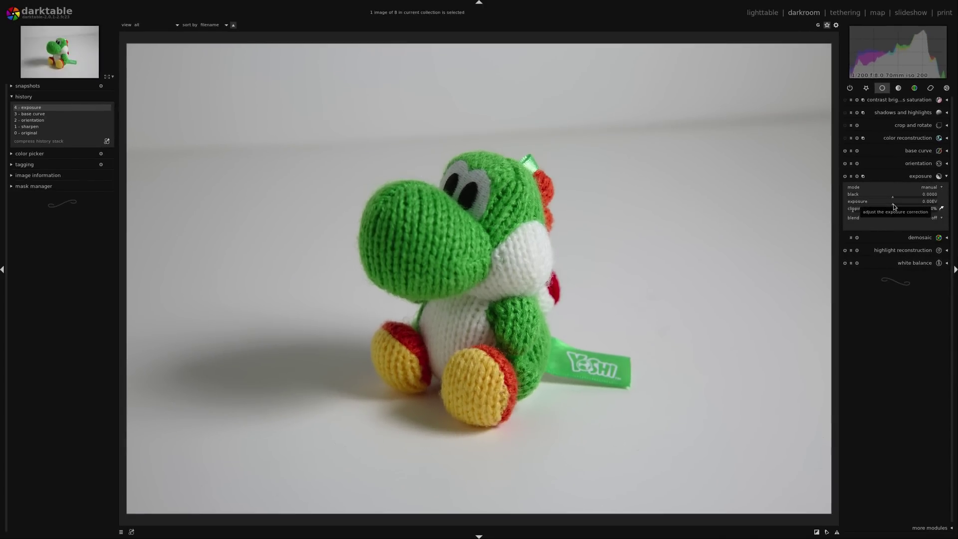
- Reset exposure again and raise it to about +0.99 EV
{"action": "scroll", "coordinate": [893, 205], "scroll_direction": "up", "scroll_amount": 5}
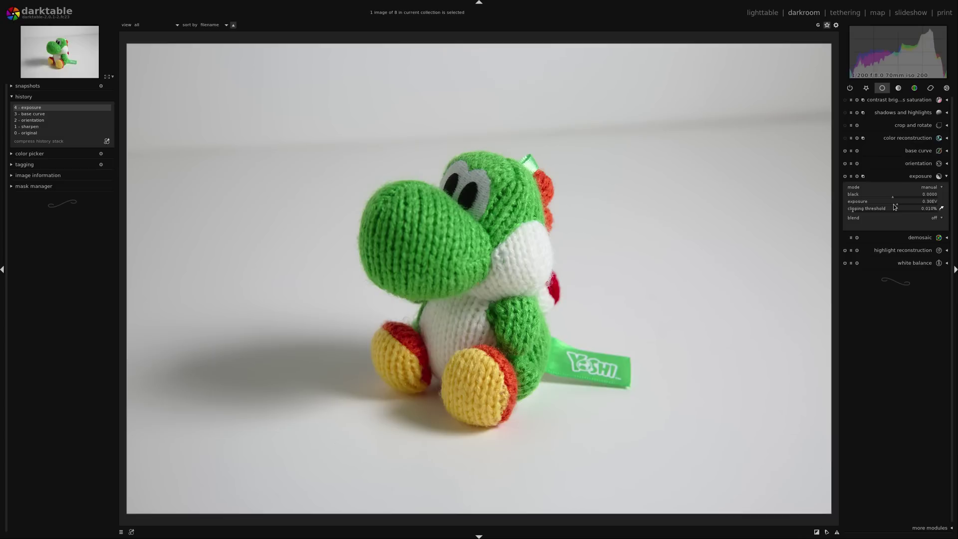
{"action": "scroll", "coordinate": [893, 205], "scroll_direction": "down", "scroll_amount": 8}
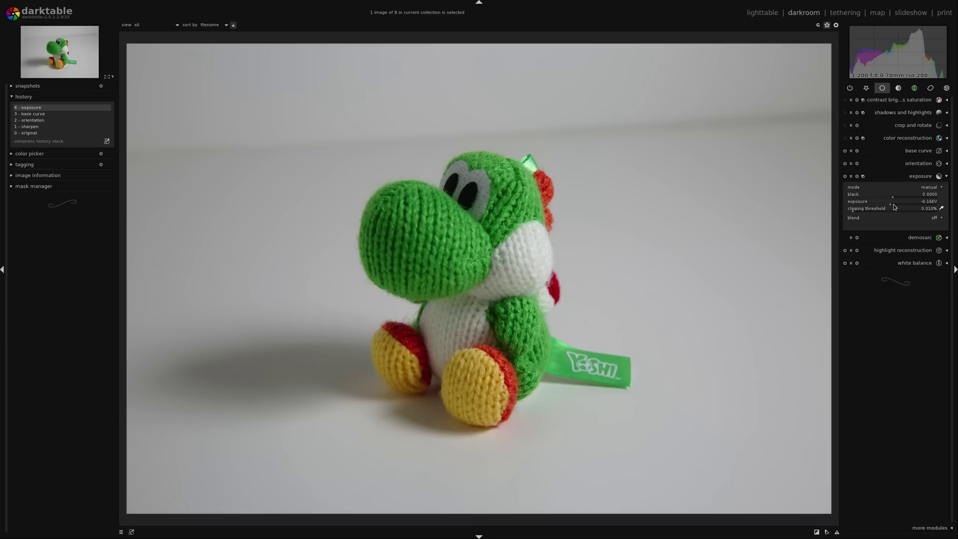
{"action": "left_click", "coordinate": [856, 176]}
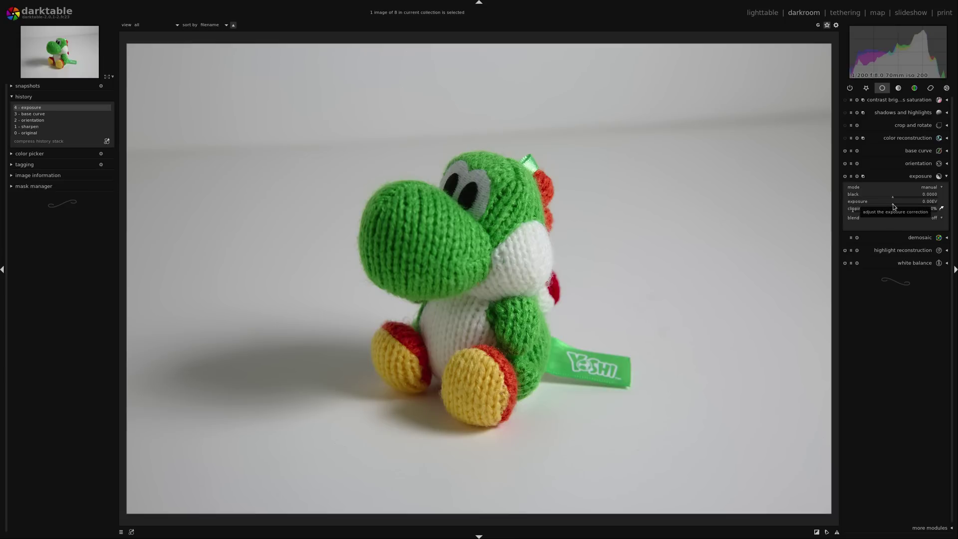
{"action": "left_click_drag", "start_coordinate": [893, 206], "coordinate": [907, 203]}
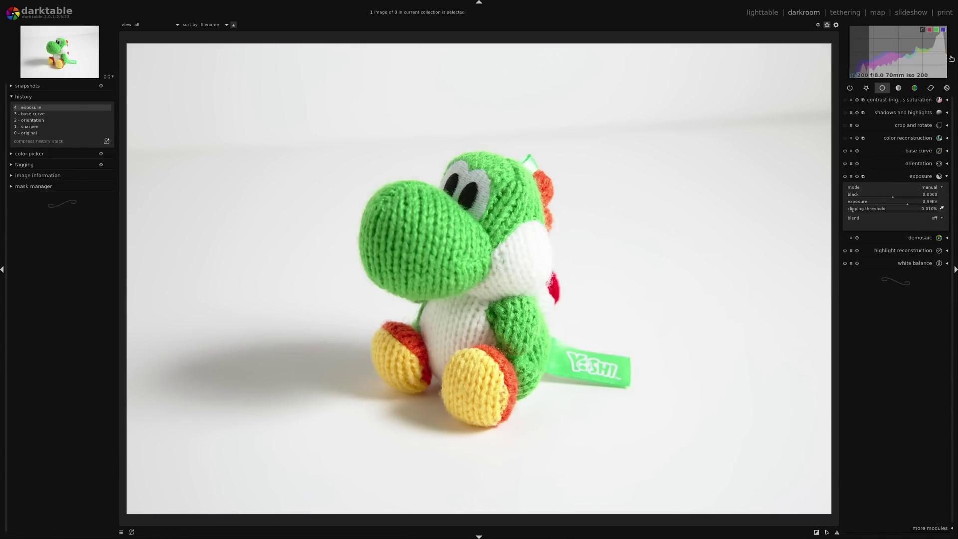
{"action": "mouse_move", "coordinate": [940, 76]}
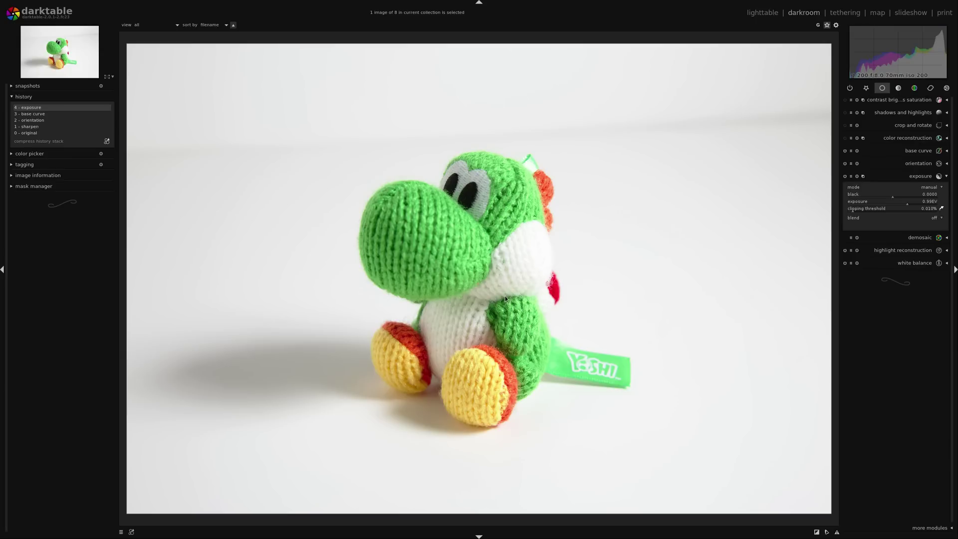
{"action": "scroll", "coordinate": [505, 298], "scroll_direction": "up", "scroll_amount": 4}
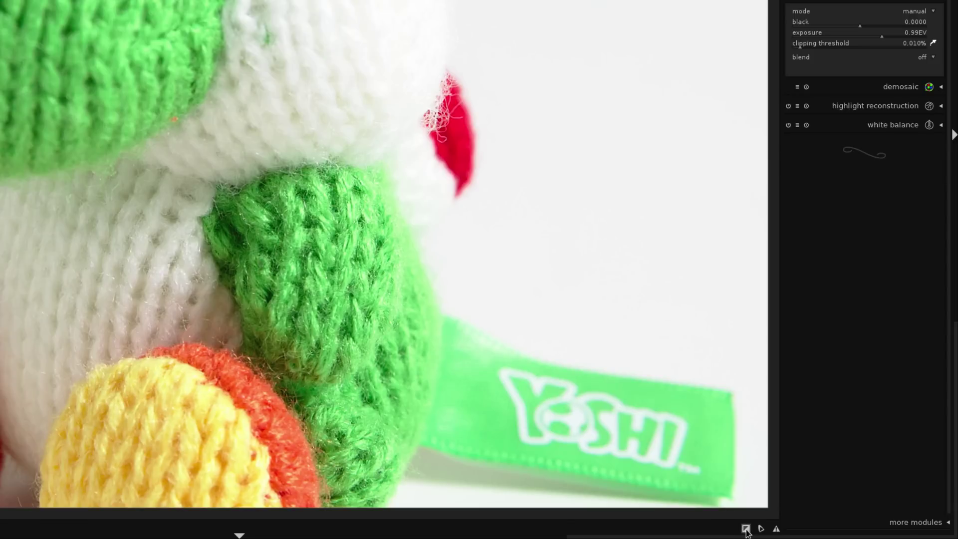
- Lower exposure to 0.21 EV using the clipping warning, then disable the warning and fit the photo
{"action": "left_click", "coordinate": [746, 528]}
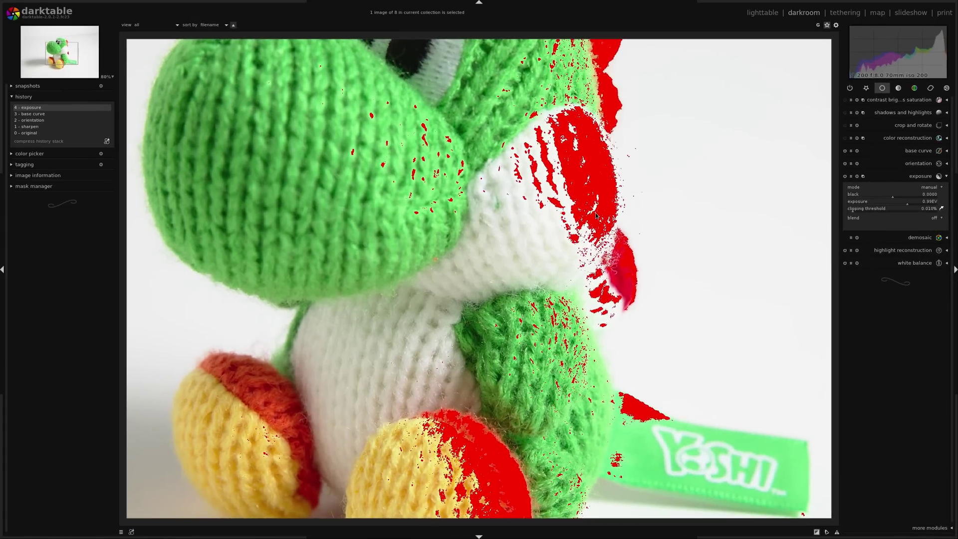
{"action": "scroll", "coordinate": [908, 207], "scroll_direction": "down", "scroll_amount": 8}
{"action": "scroll", "coordinate": [908, 207], "scroll_direction": "down", "scroll_amount": 20}
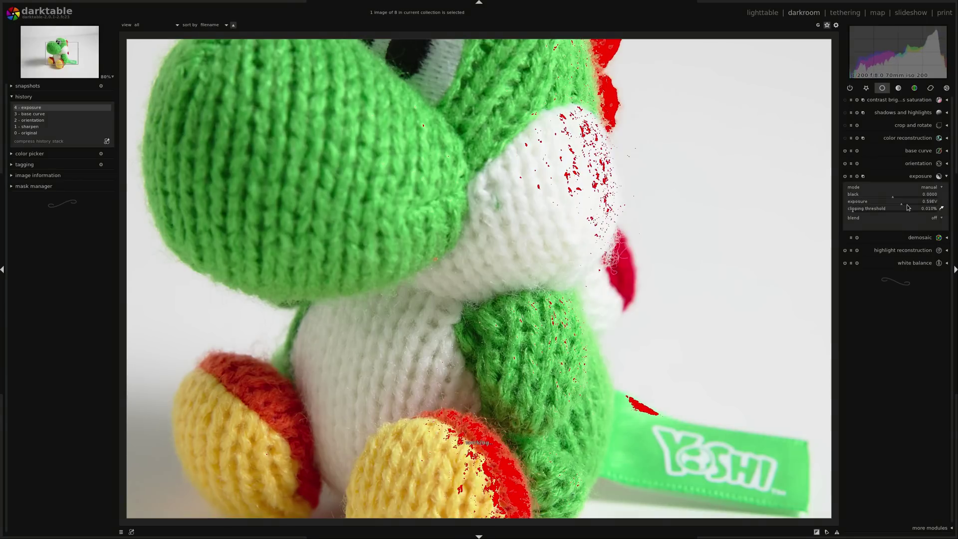
{"action": "scroll", "coordinate": [908, 207], "scroll_direction": "down", "scroll_amount": 12}
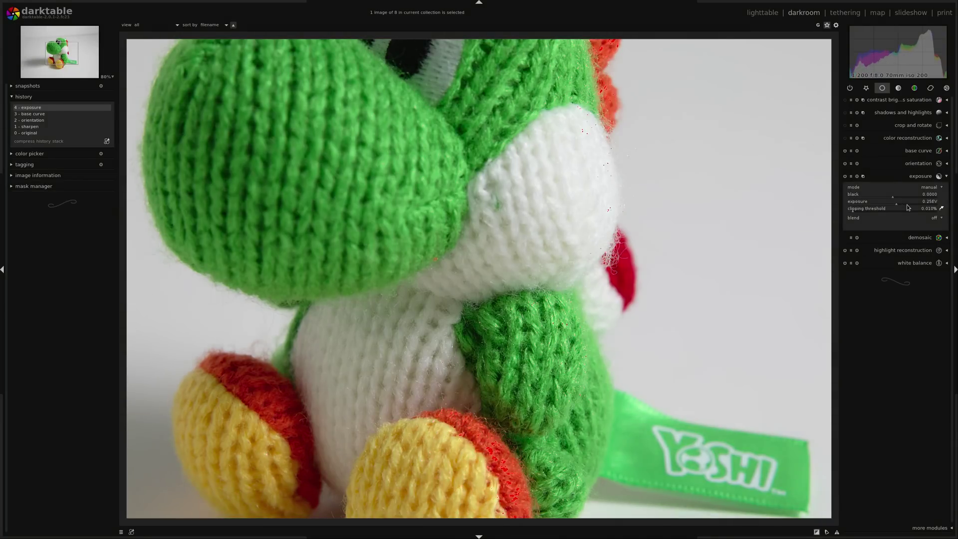
{"action": "scroll", "coordinate": [908, 208], "scroll_direction": "up", "scroll_amount": 1}
{"action": "left_click", "coordinate": [817, 532]}
{"action": "middle_click", "coordinate": [559, 230]}
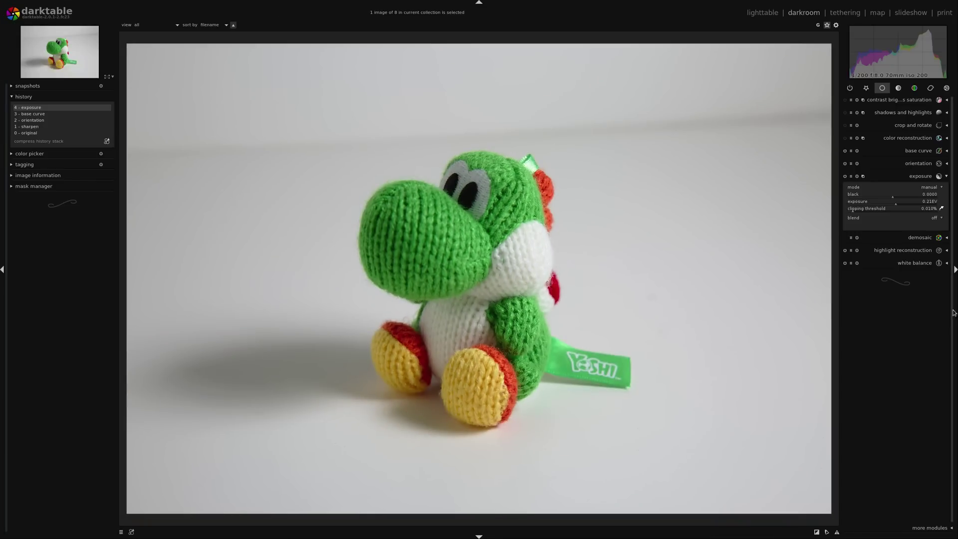
- Toggle the exposure module off and on to compare, then raise exposure to 0.25 EV
{"action": "left_click", "coordinate": [845, 177]}
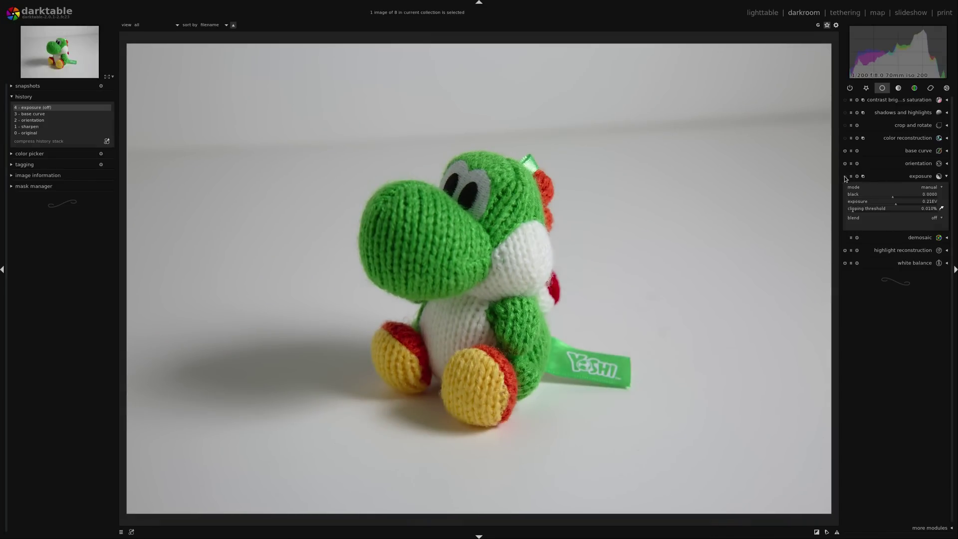
{"action": "left_click", "coordinate": [845, 177]}
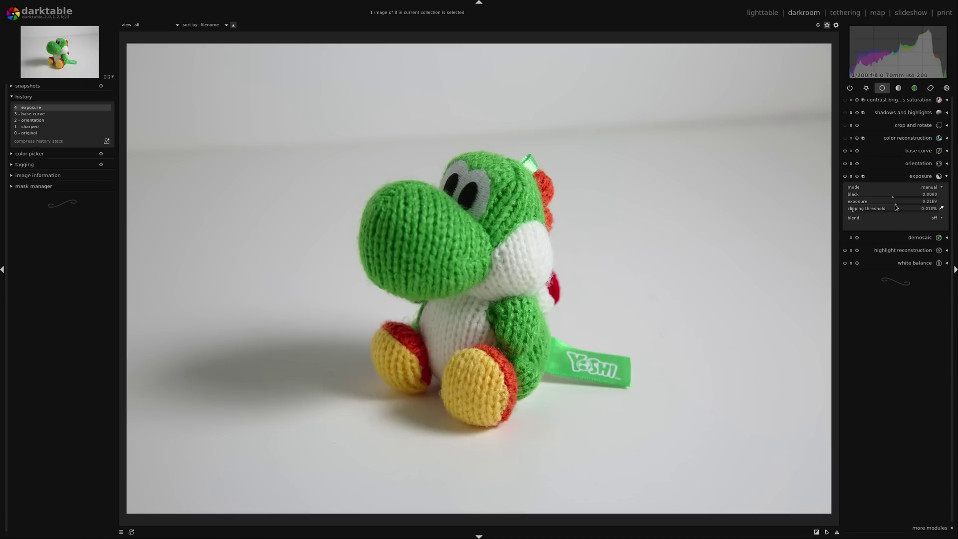
{"action": "scroll", "coordinate": [894, 204], "scroll_direction": "up", "scroll_amount": 2}
- Switch from exposure to the contrast brightness saturation module and fine-tune saturation to about 0.11
{"action": "left_click", "coordinate": [902, 175]}
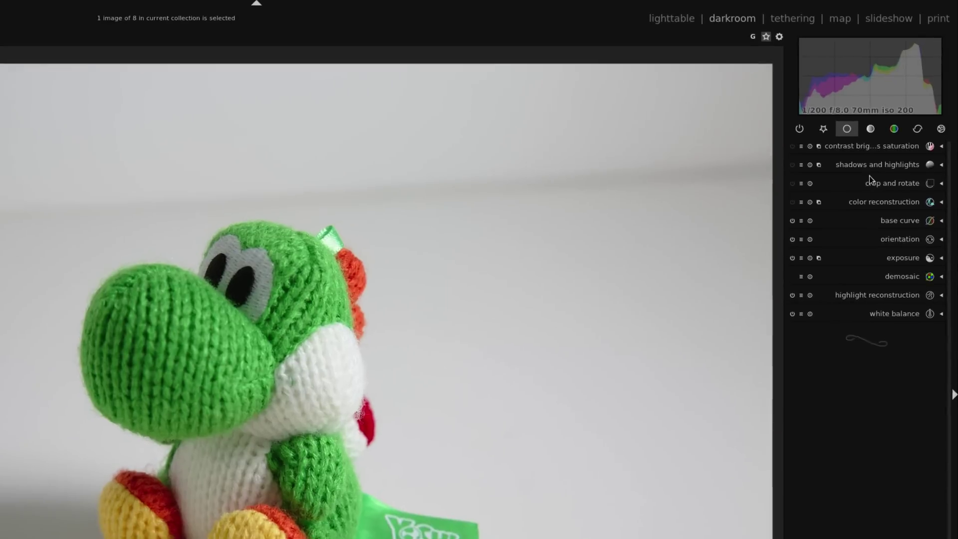
{"action": "left_click", "coordinate": [869, 150]}
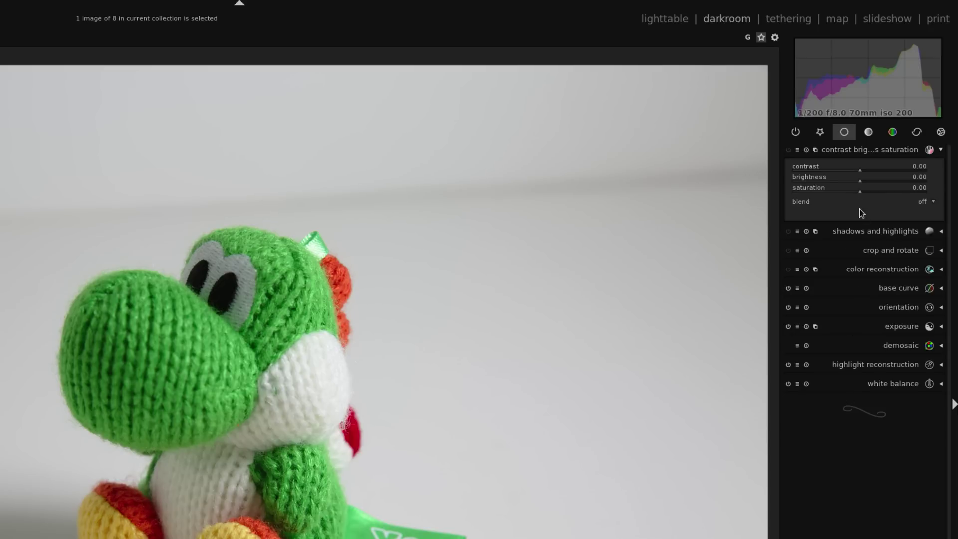
{"action": "right_click", "coordinate": [860, 190]}
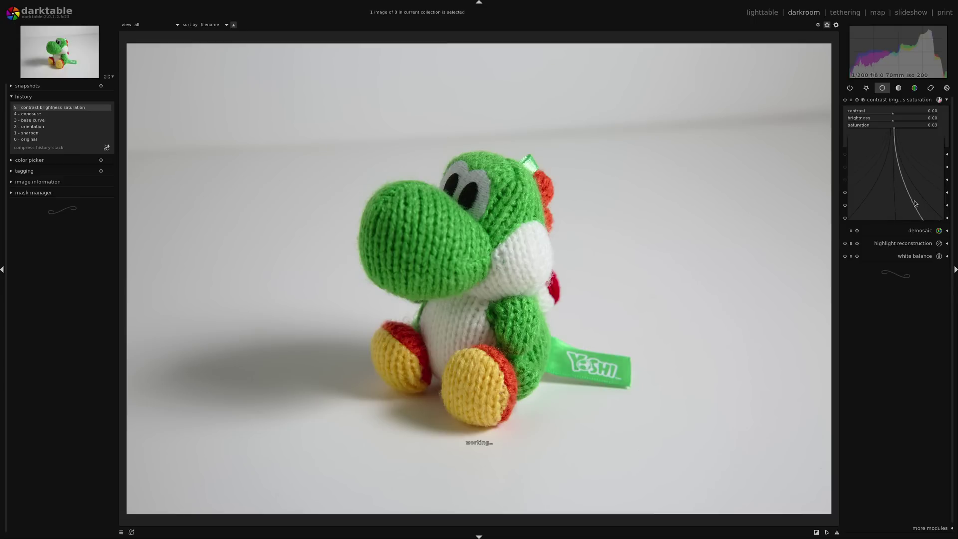
- Reset saturation to zero, then enter exactly 0.12
{"action": "left_click", "coordinate": [926, 175]}
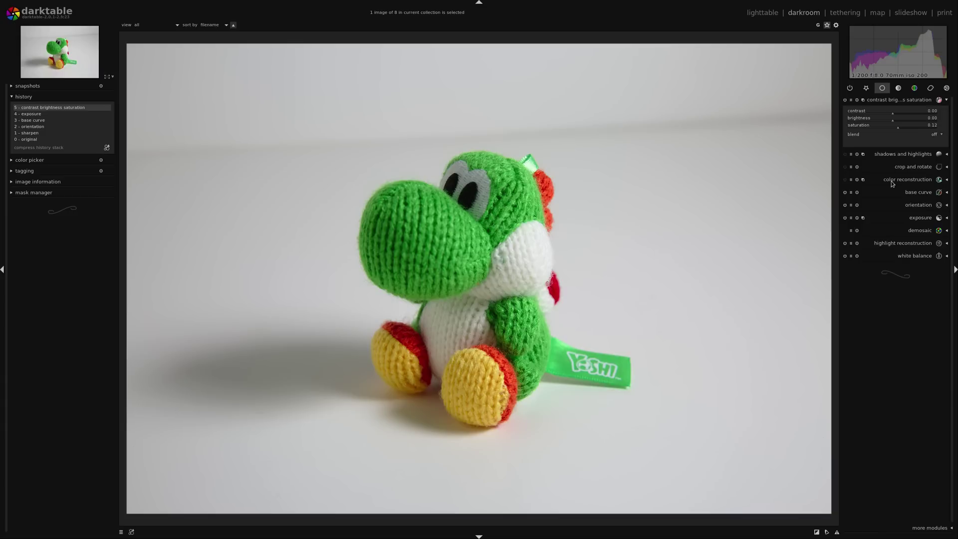
{"action": "left_click", "coordinate": [857, 100]}
{"action": "right_click", "coordinate": [894, 128]}
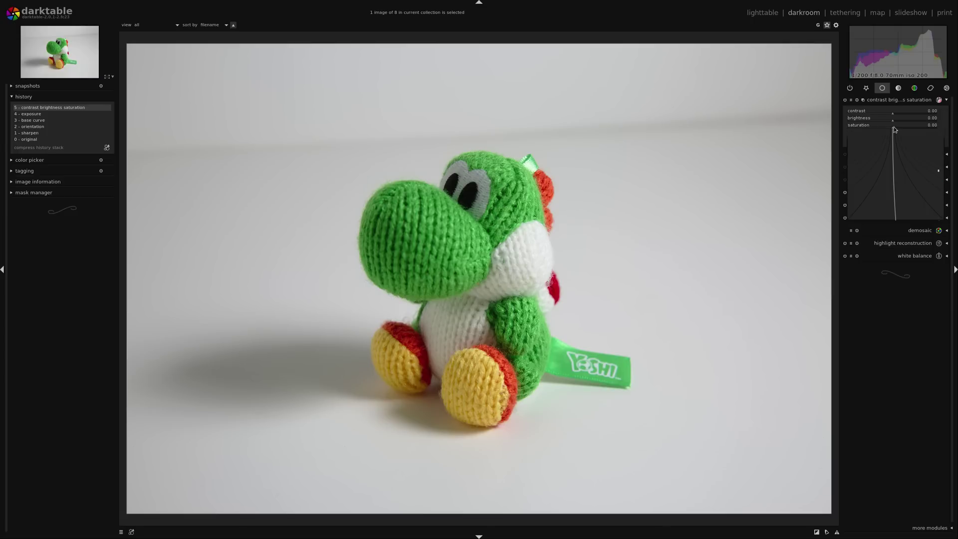
{"action": "type", "text": ".12"}
{"action": "key", "text": "Return"}
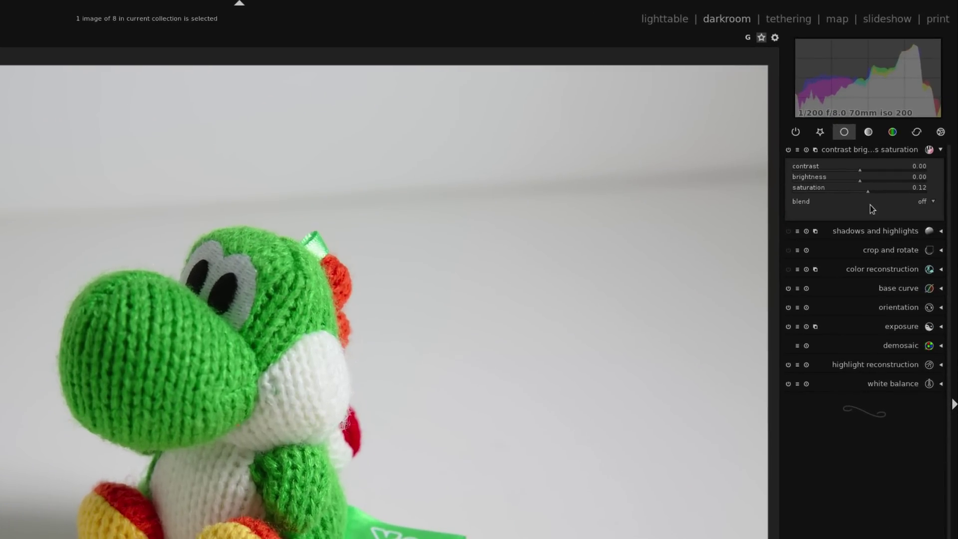
- Set contrast to 0.12 and collapse the contrast brightness saturation module
{"action": "right_click", "coordinate": [860, 169]}
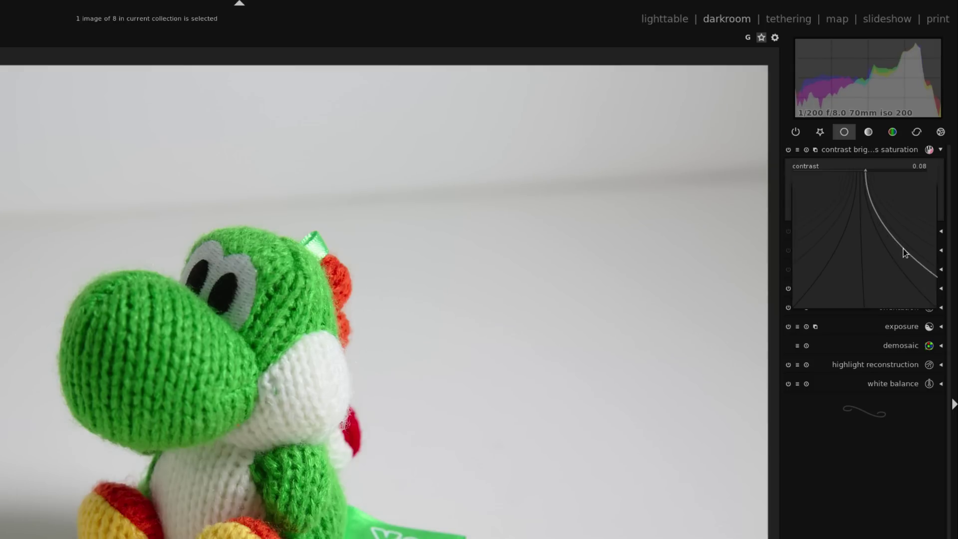
{"action": "left_click", "coordinate": [914, 231]}
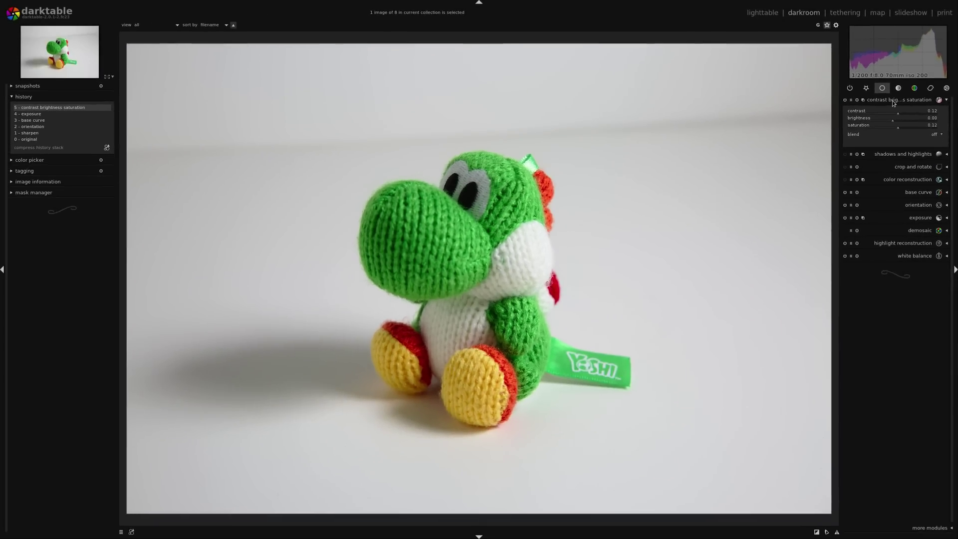
{"action": "left_click", "coordinate": [811, 148]}
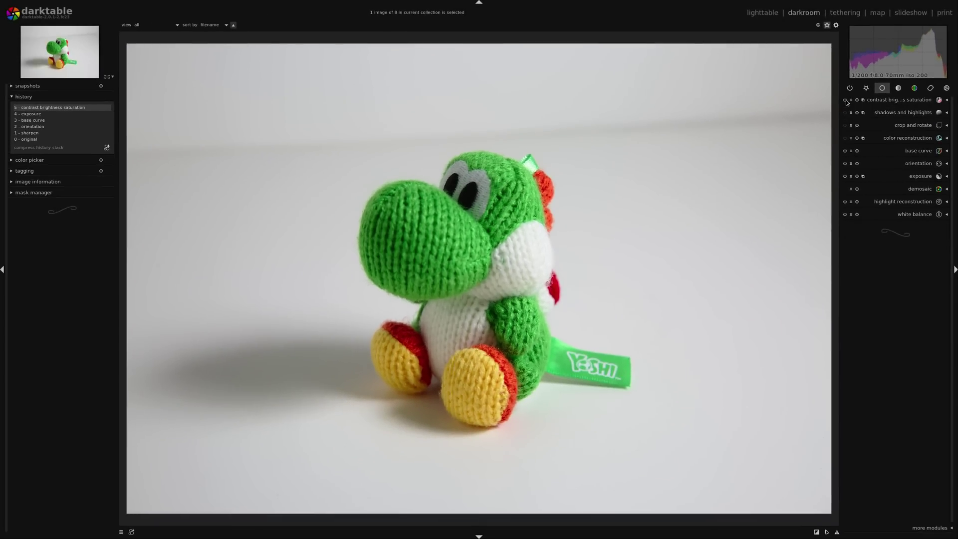
{"action": "left_click", "coordinate": [845, 100]}
{"action": "left_click", "coordinate": [845, 101]}
{"action": "left_click", "coordinate": [40, 120]}
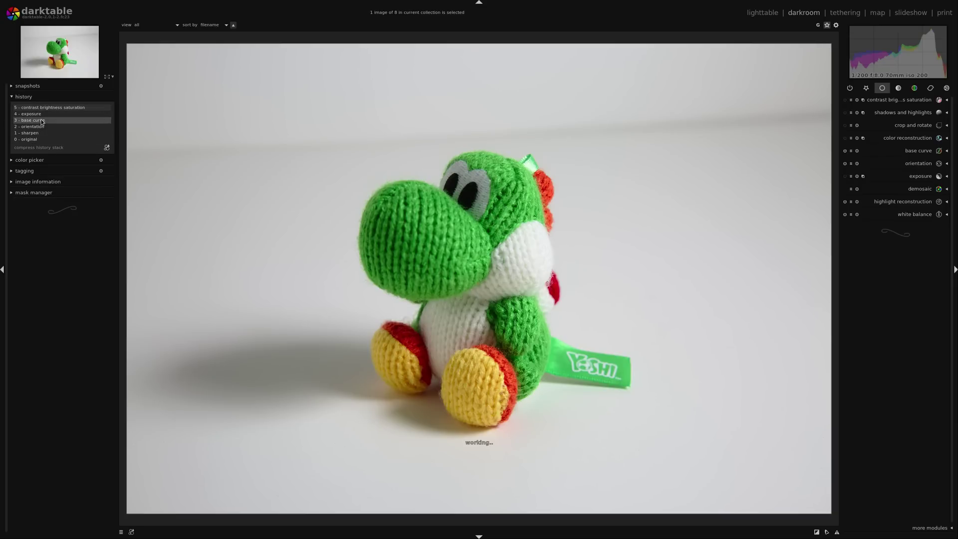
{"action": "left_click", "coordinate": [42, 107]}
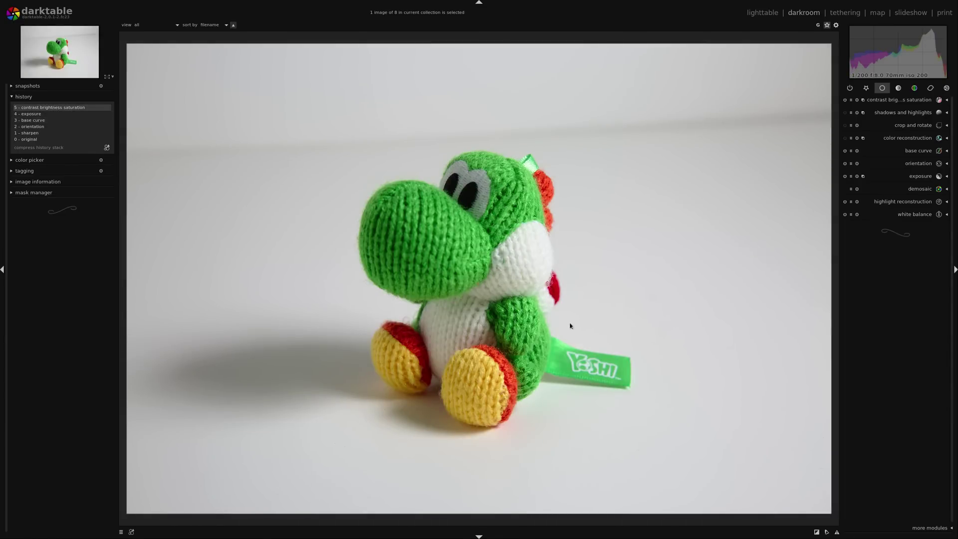
{"action": "middle_click", "coordinate": [464, 272]}
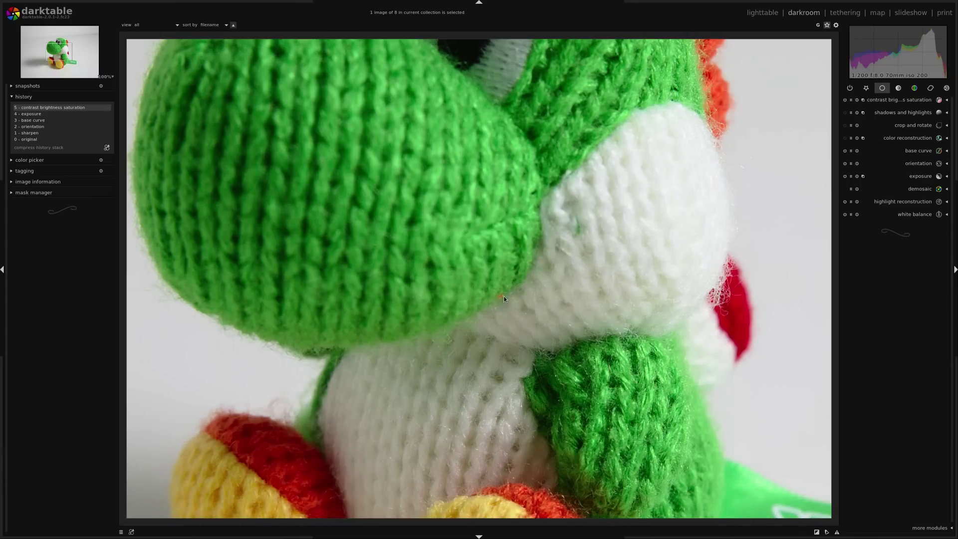
{"action": "middle_click", "coordinate": [526, 276]}
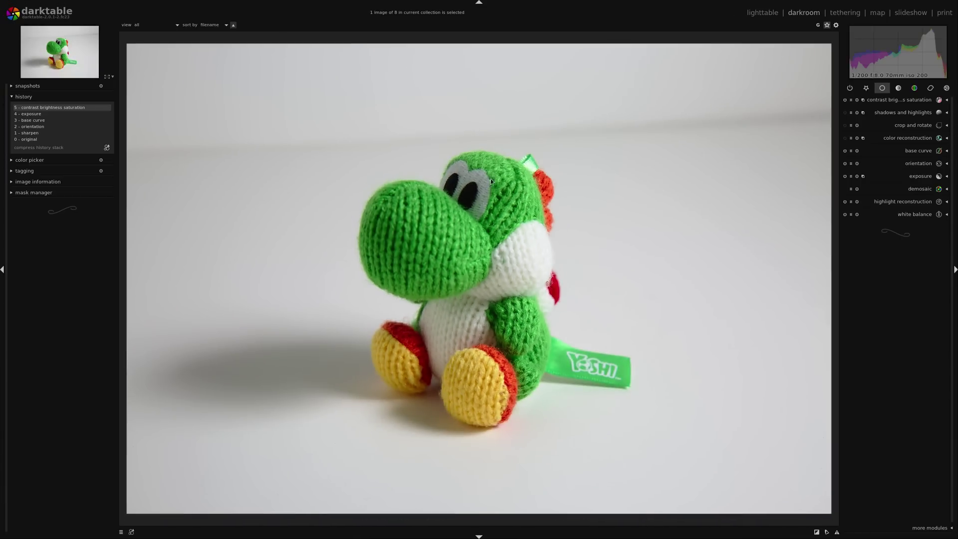